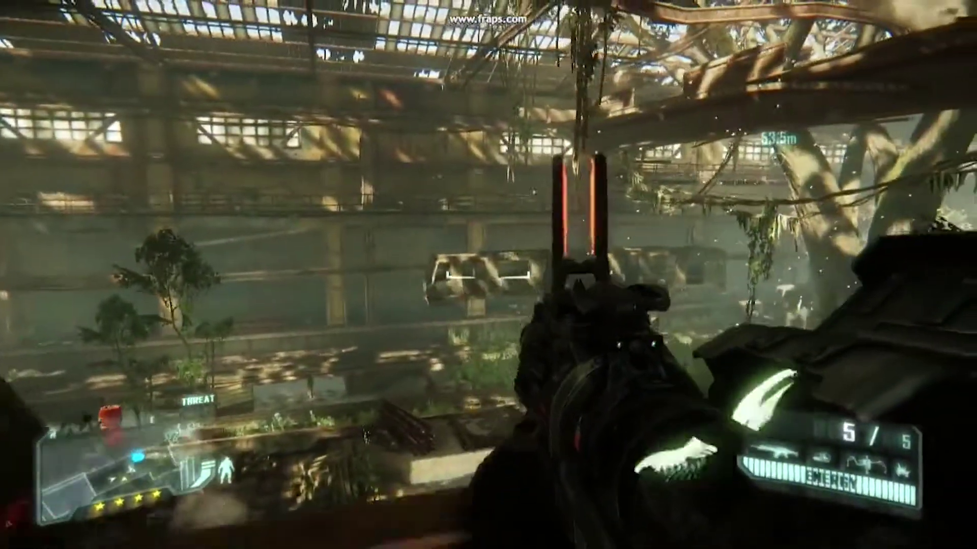
Fire the weapon into the overgrown hangar, leaving the magazine at 4 of 5 rounds
click(489, 275)
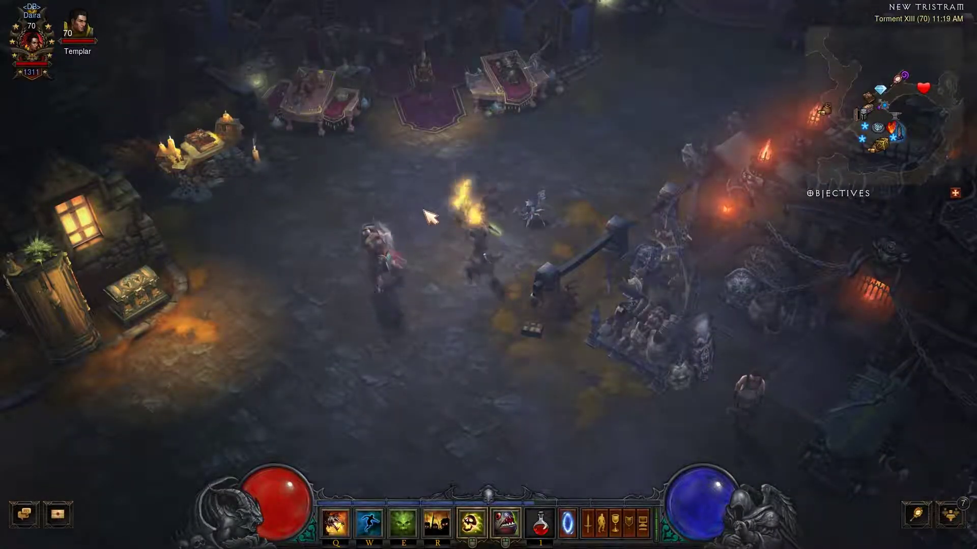
Walk the hero down-left, then back up-right across New Tristram toward the town centre
click(257, 298)
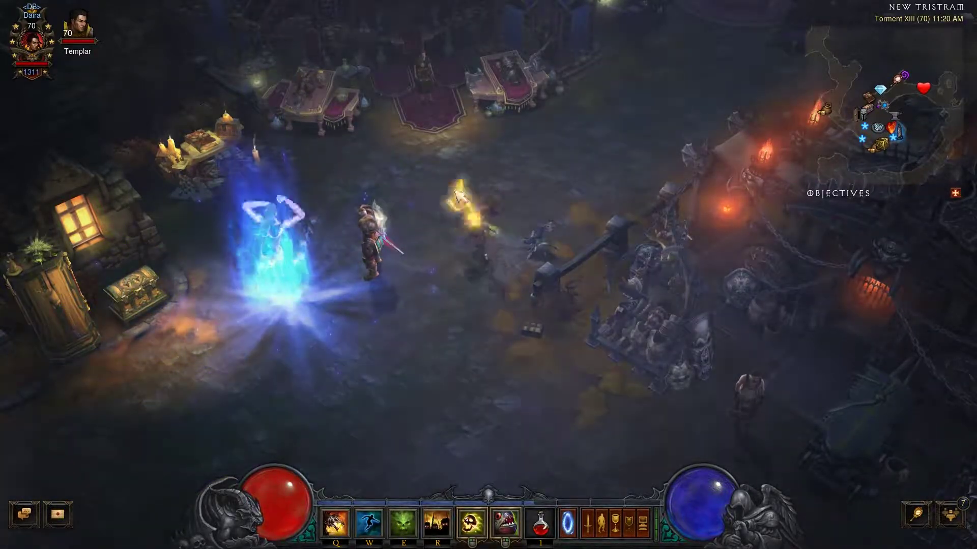
click(558, 161)
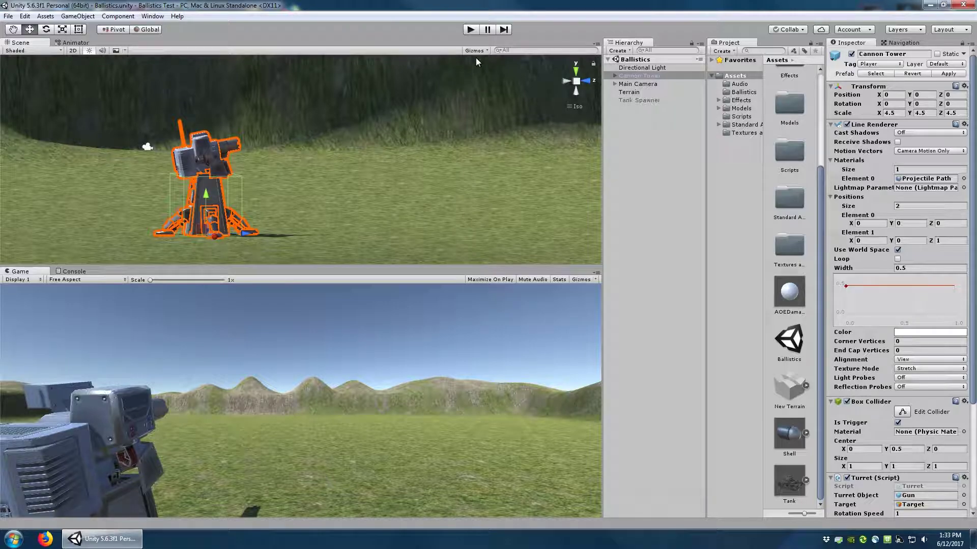
Enter Play mode and fire seven shells from the cannon tower along its purple predicted arc
click(470, 30)
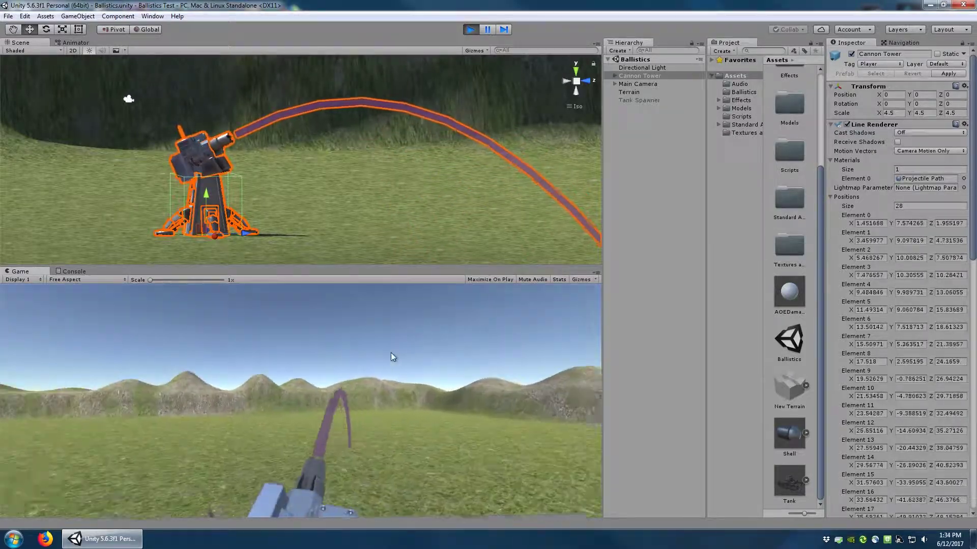
click(321, 350)
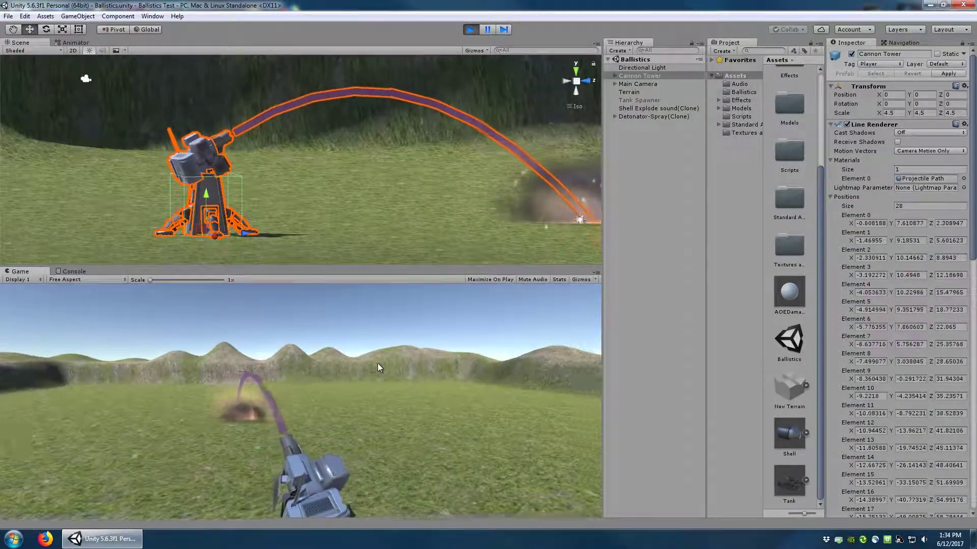
click(380, 377)
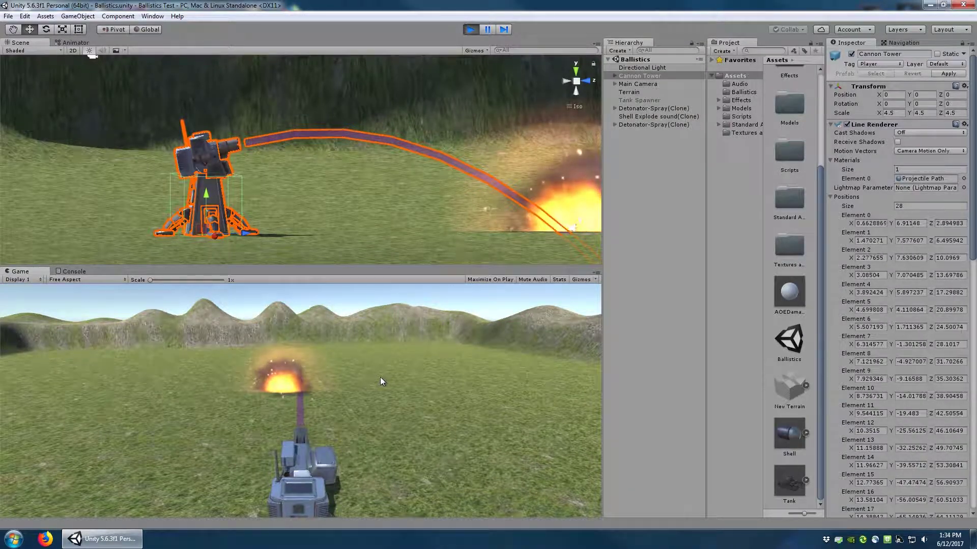
click(380, 378)
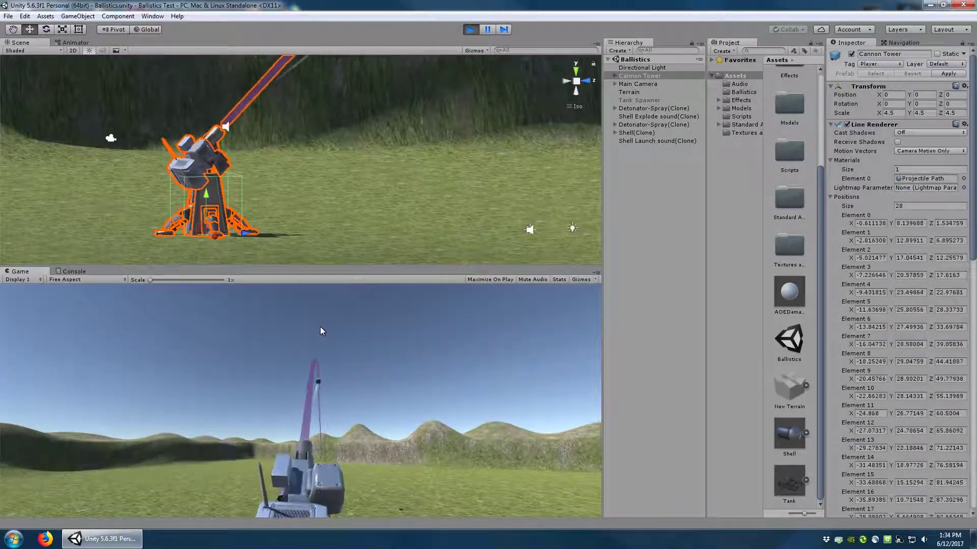
click(328, 334)
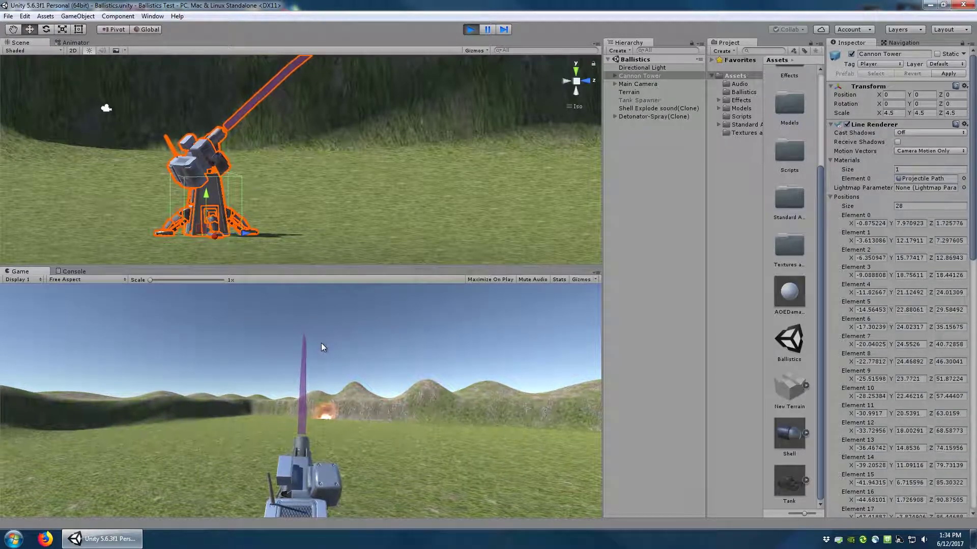
click(307, 344)
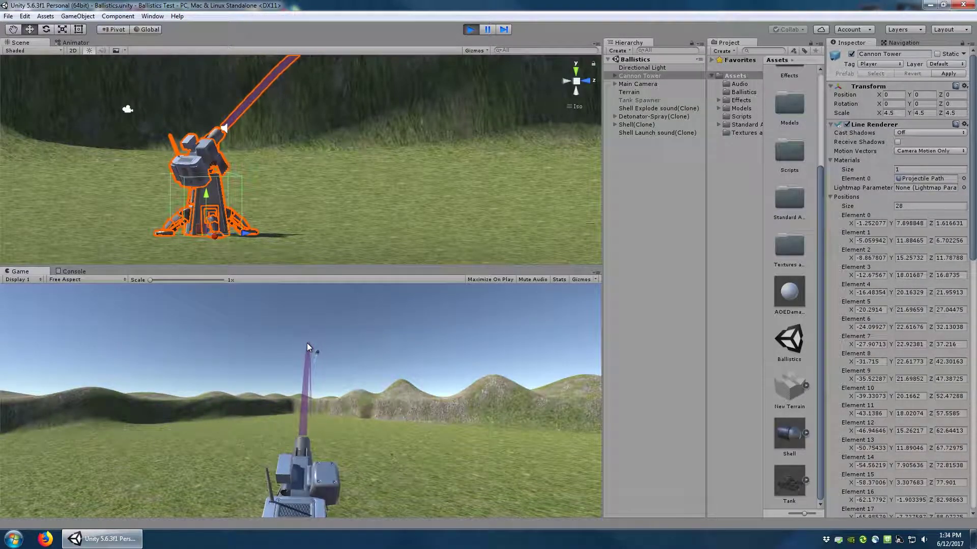
click(358, 347)
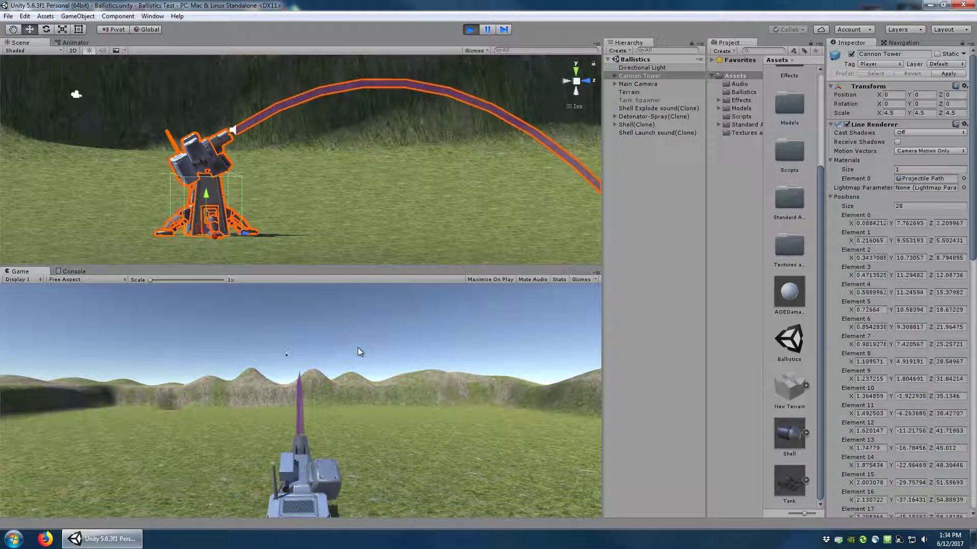
click(359, 347)
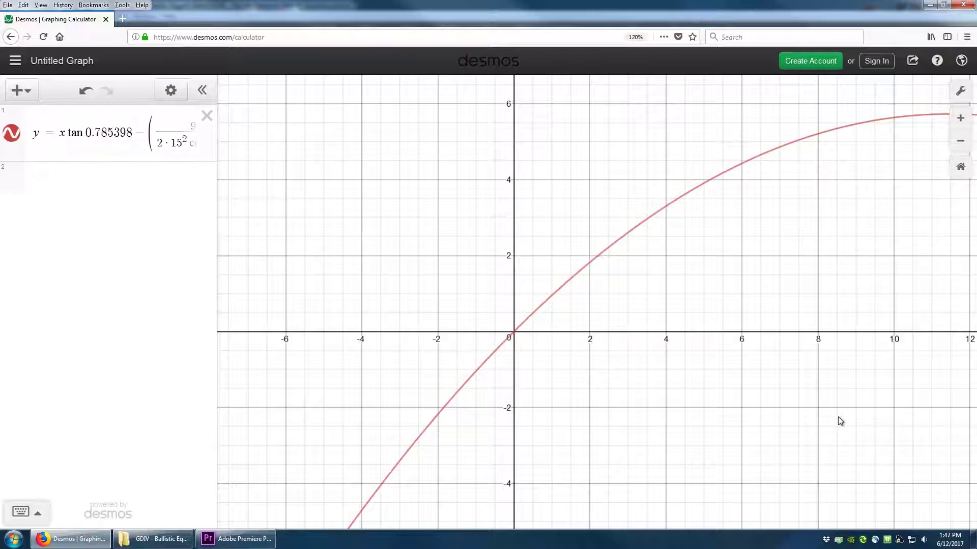
Pan and zoom the Desmos graph to frame the trajectory curve rising from the origin
drag(838, 416, 809, 408)
scroll(491, 392, up, 5)
key(Up)
key(Up)
key(Up)
key(Up)
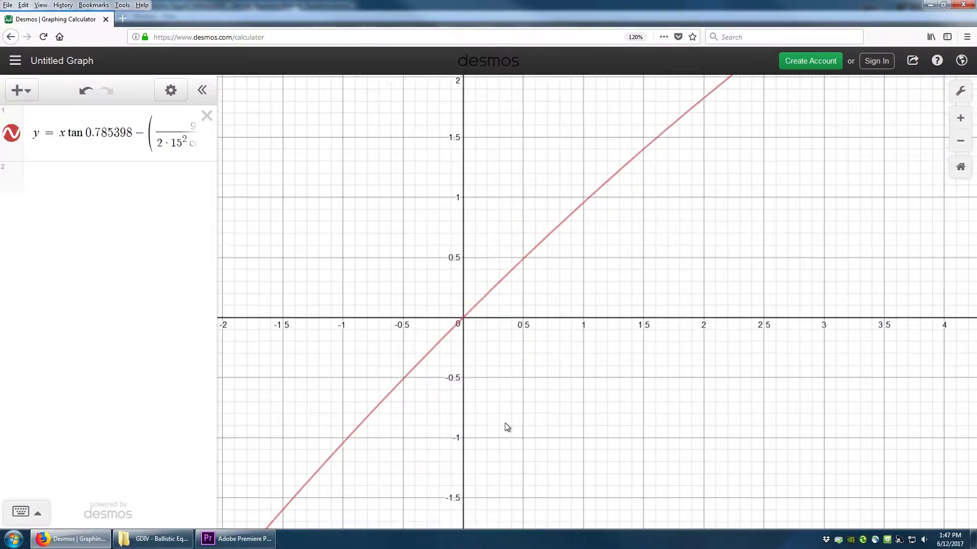
drag(503, 427, 354, 516)
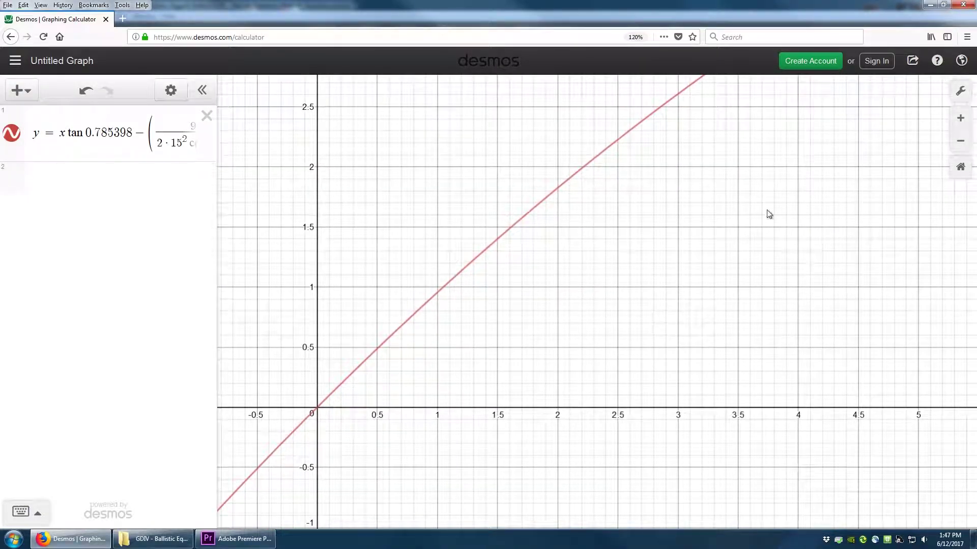
drag(775, 209, 428, 479)
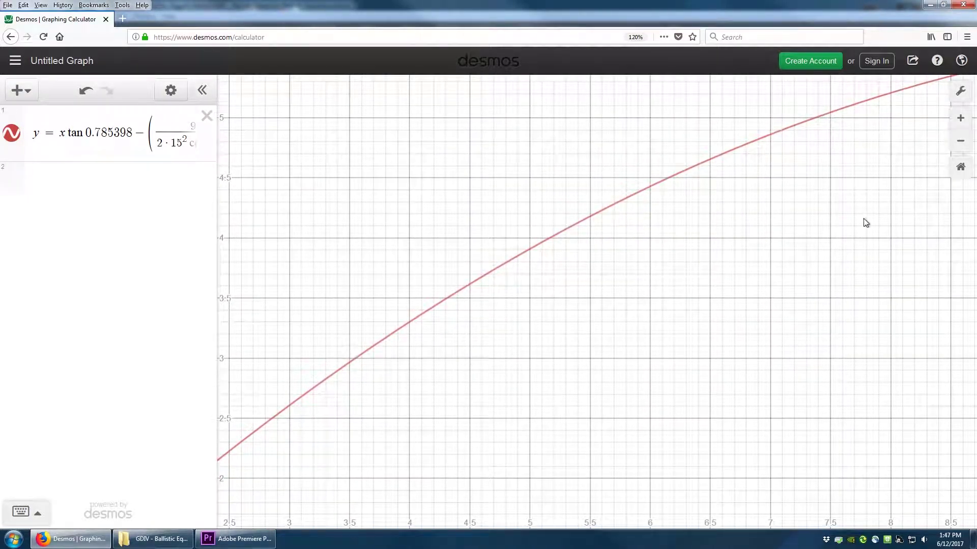
Follow the Desmos curve over its peak and descent to the x-axis, then back to the rise
drag(869, 220, 615, 334)
drag(826, 345, 661, 345)
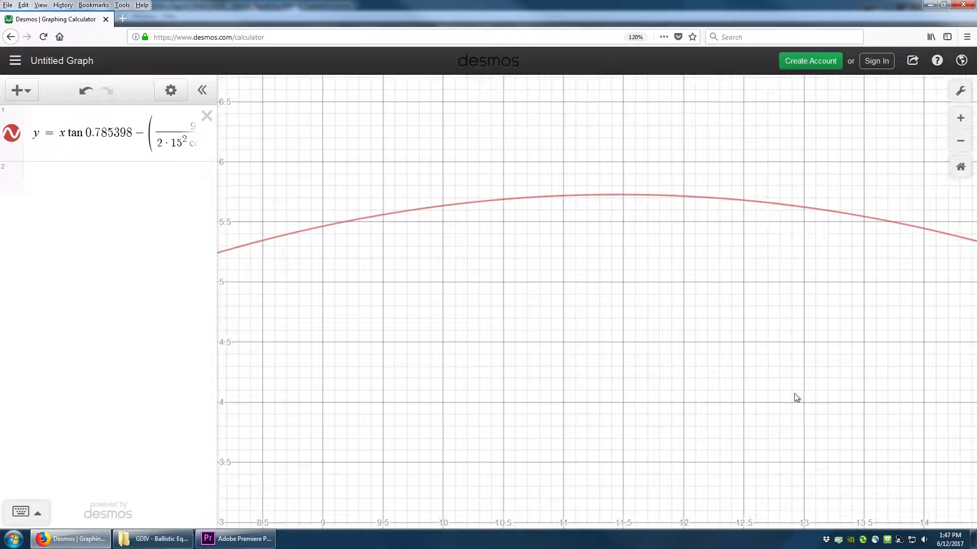
drag(816, 403, 629, 364)
drag(859, 412, 628, 345)
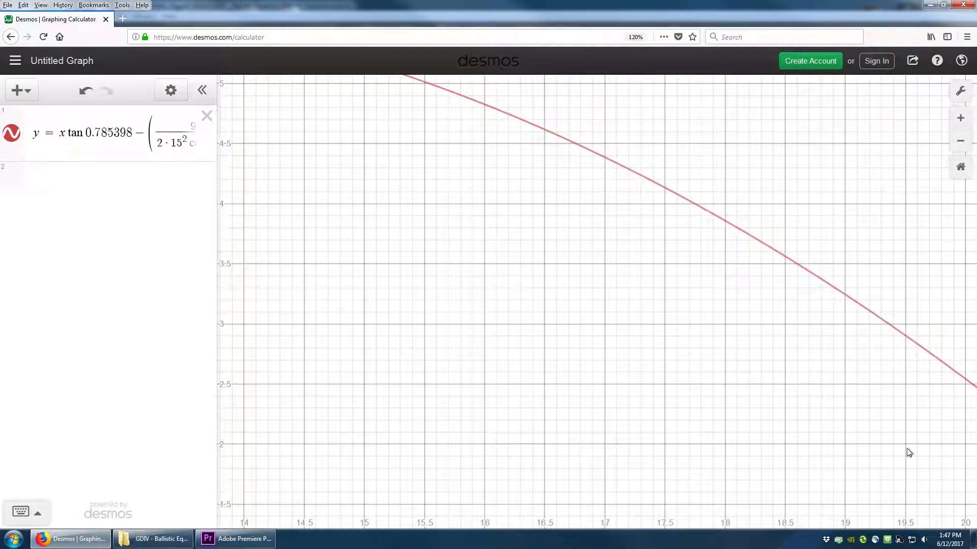
drag(909, 453, 608, 288)
drag(797, 442, 840, 360)
scroll(608, 328, down, 5)
drag(364, 350, 570, 356)
drag(366, 349, 876, 355)
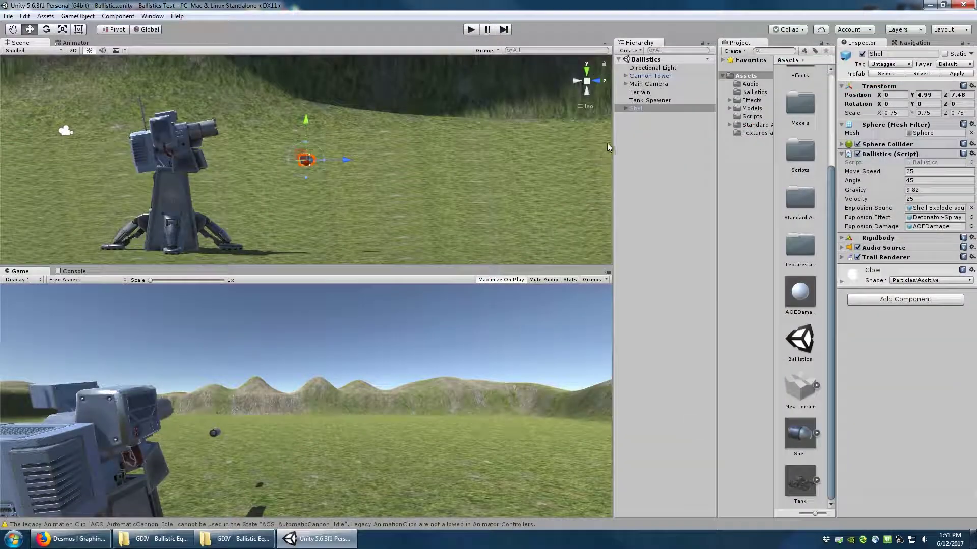
Select the Shell in Unity and orbit the Scene view to look down at it
click(639, 107)
right_drag(431, 132, 358, 163)
middle_drag(357, 162, 347, 182)
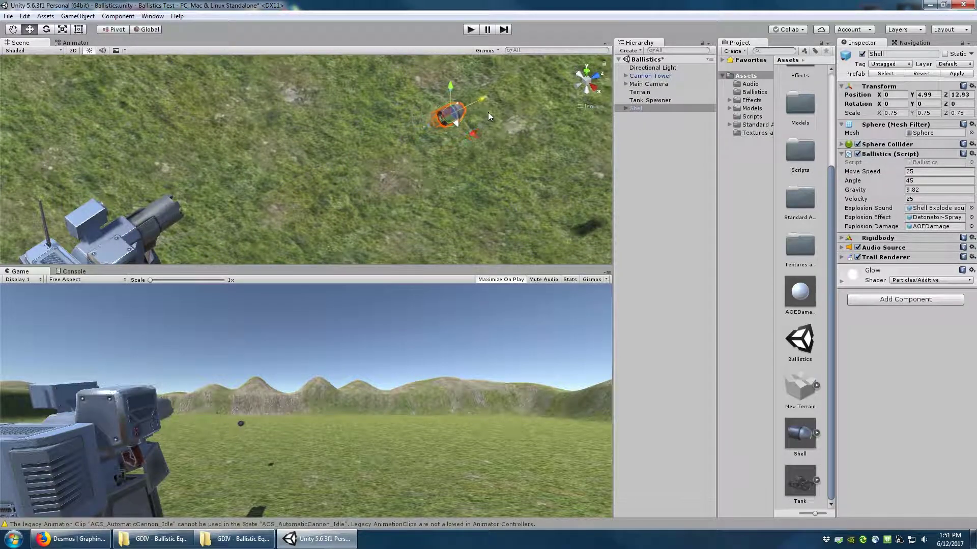
Orbit to a flatter view and raise the Shell to about Y 8.54
right_drag(489, 115, 449, 112)
middle_drag(448, 173, 331, 179)
drag(318, 131, 318, 102)
drag(316, 46, 317, 33)
right_drag(295, 127, 264, 168)
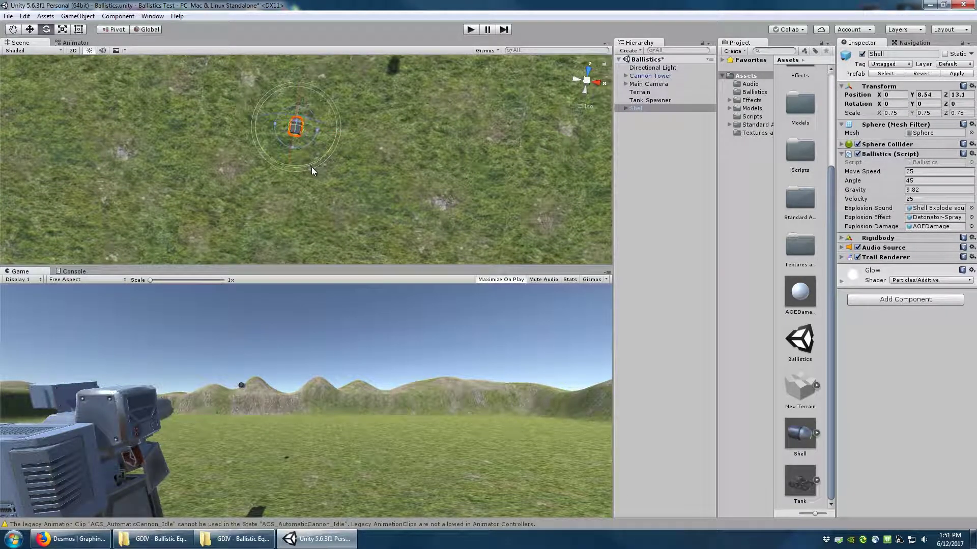
Rotate the Shell about 84 degrees around its vertical axis, then shift it along X and raise it slightly
drag(308, 166, 241, 161)
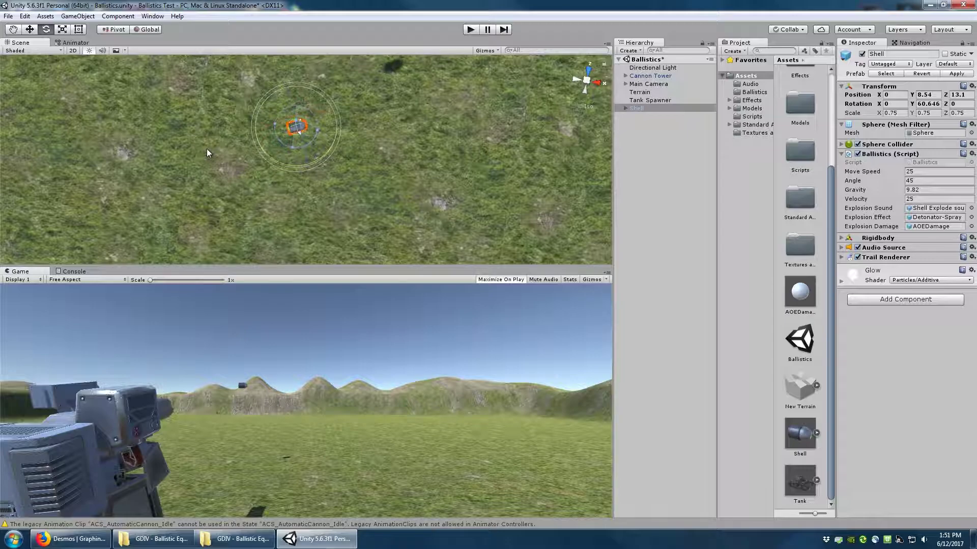
right_drag(83, 51, 368, 189)
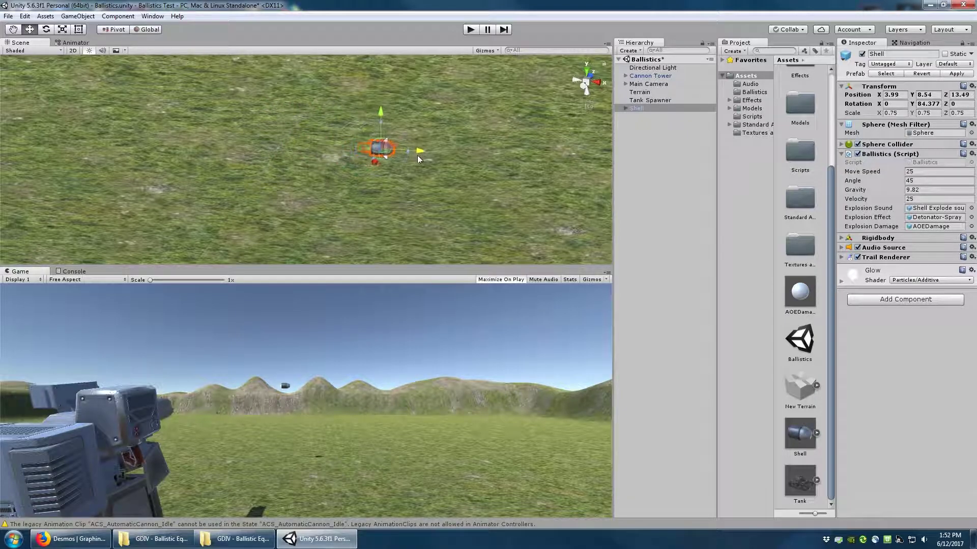
drag(457, 163, 484, 163)
middle_drag(483, 164, 270, 198)
drag(220, 127, 220, 106)
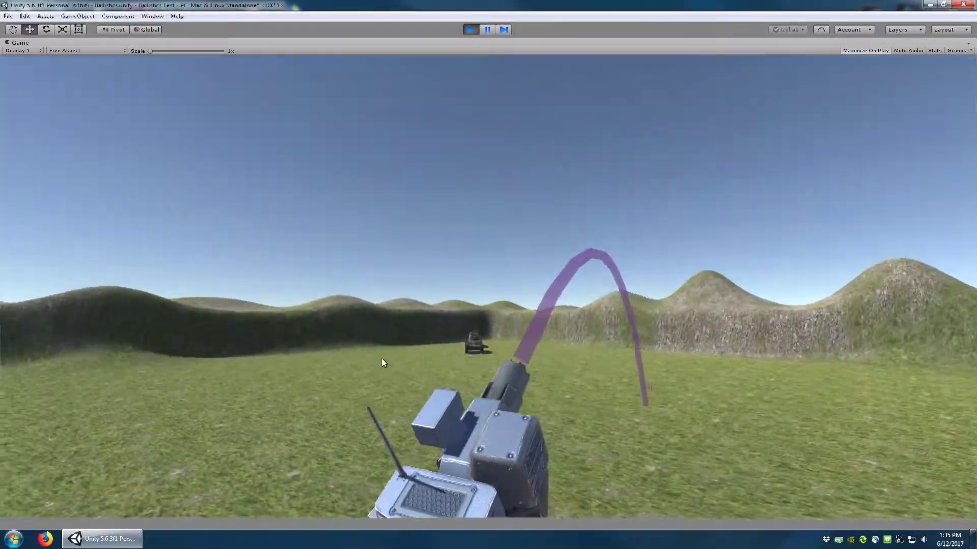
Fire shells at the tank along the purple arc, then raise the turret's aim for a higher arc
click(386, 352)
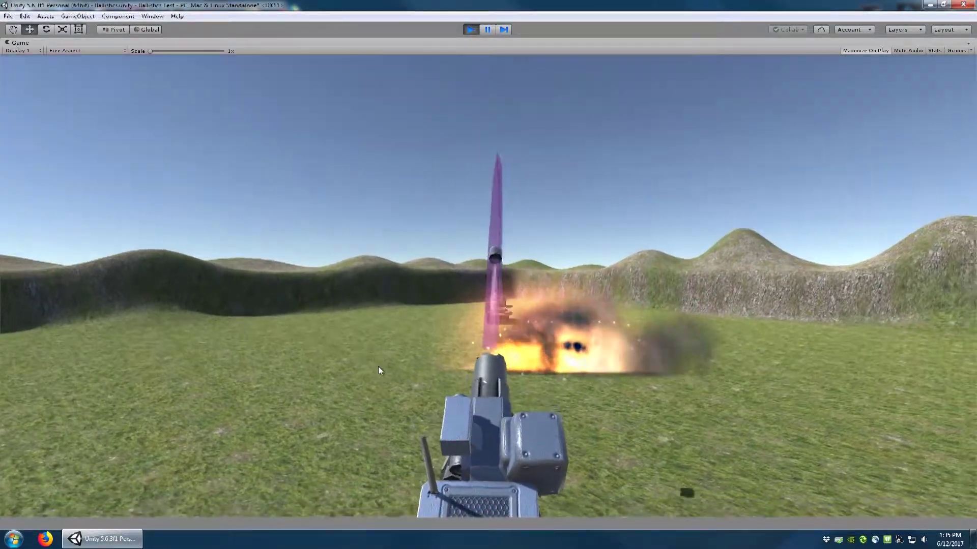
click(379, 370)
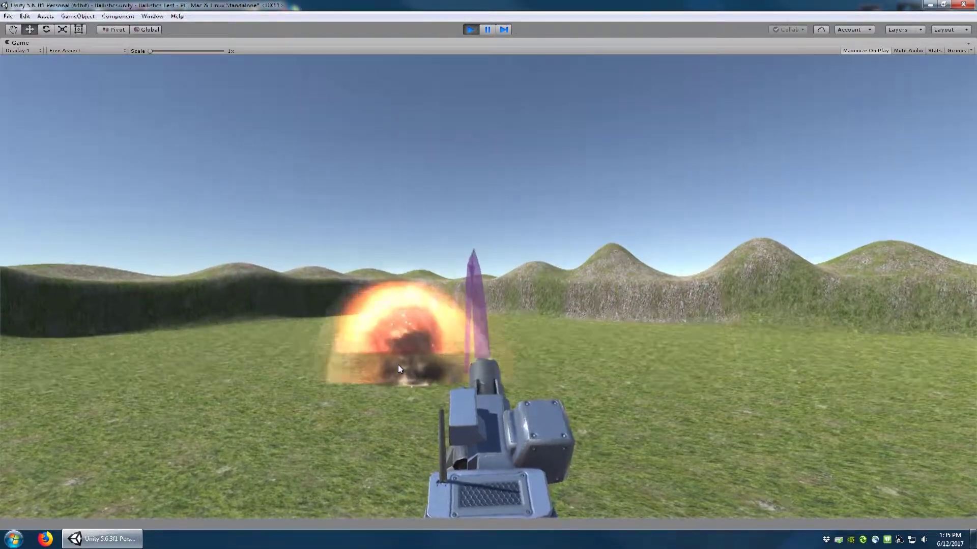
drag(397, 365, 487, 344)
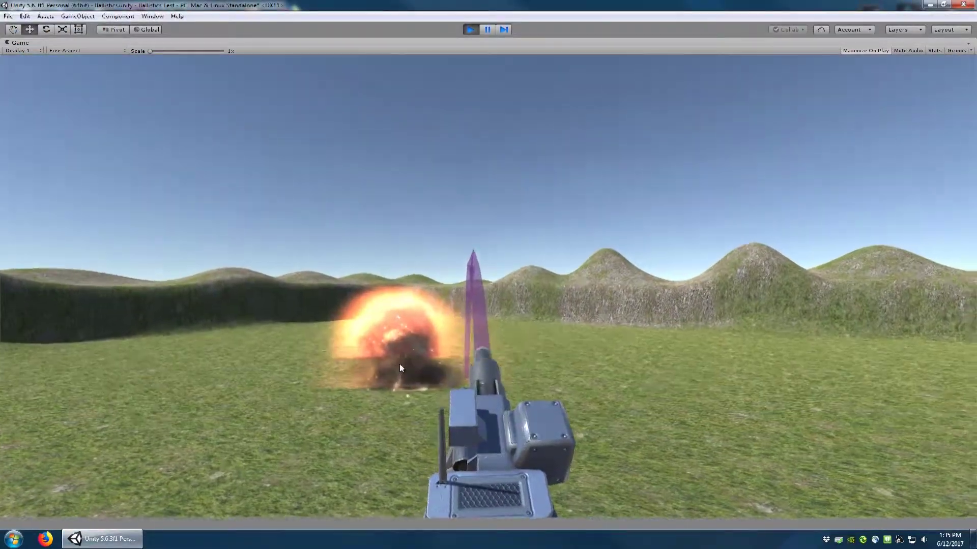
Turn and raise the turret's aim to keep firing along the arc with Scene and Game views side by side
drag(399, 365, 481, 371)
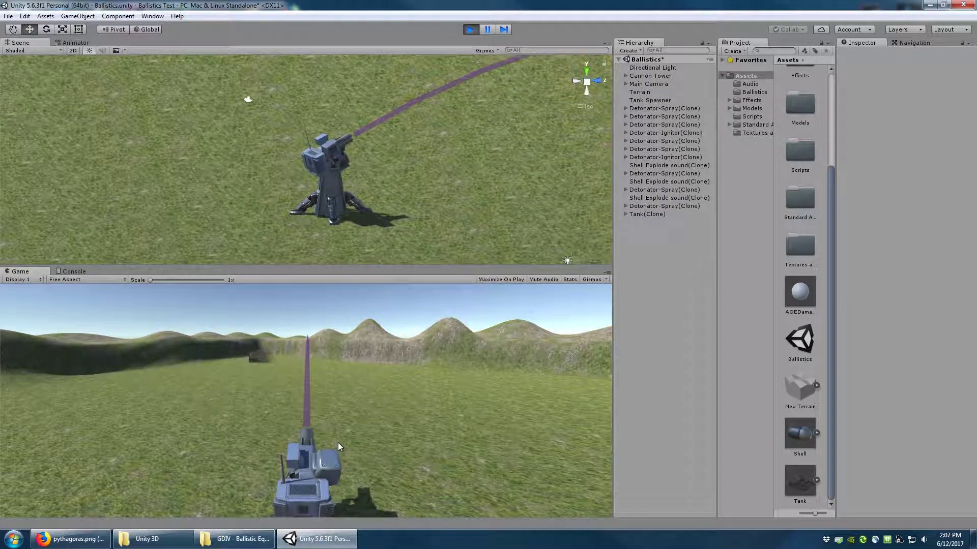
Maximize the Game view to watch the advancing tank column and the turret's arc full-screen
key(alt)
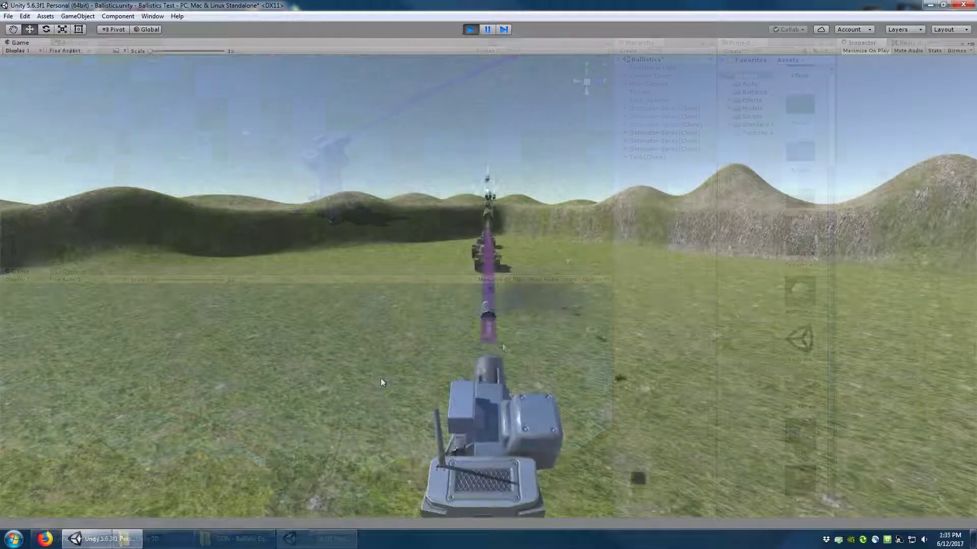